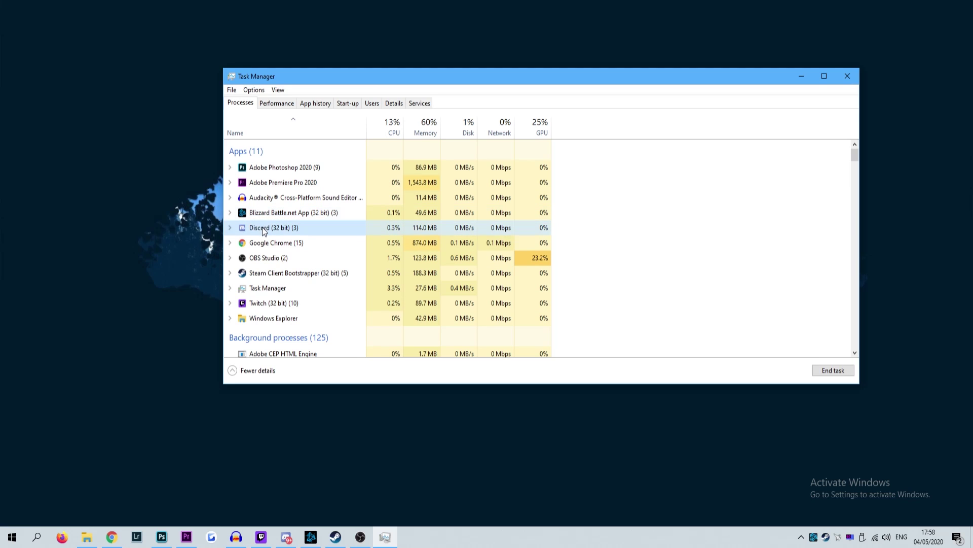
- End the Discord task in Task Manager and minimise the Task Manager window
{"action": "right_click", "coordinate": [261, 228]}
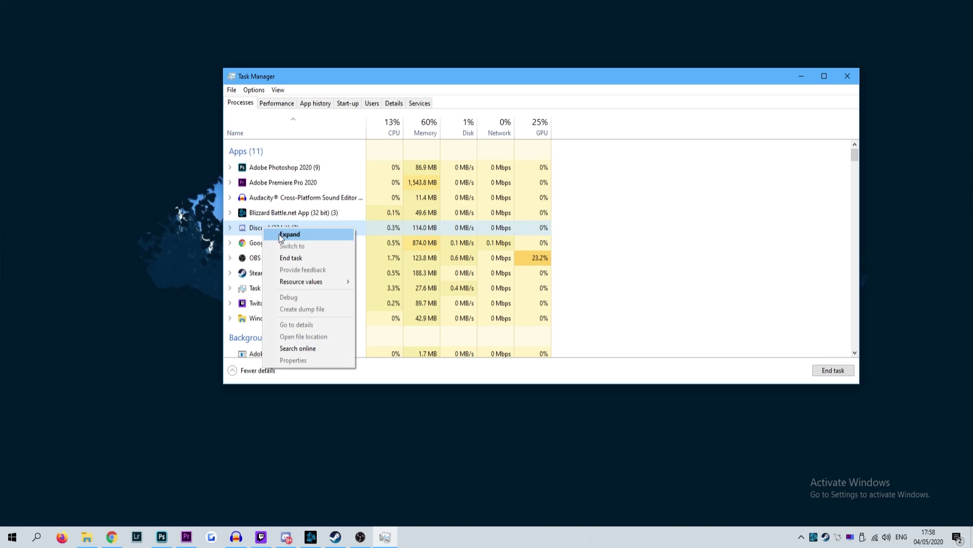
{"action": "left_click", "coordinate": [287, 258]}
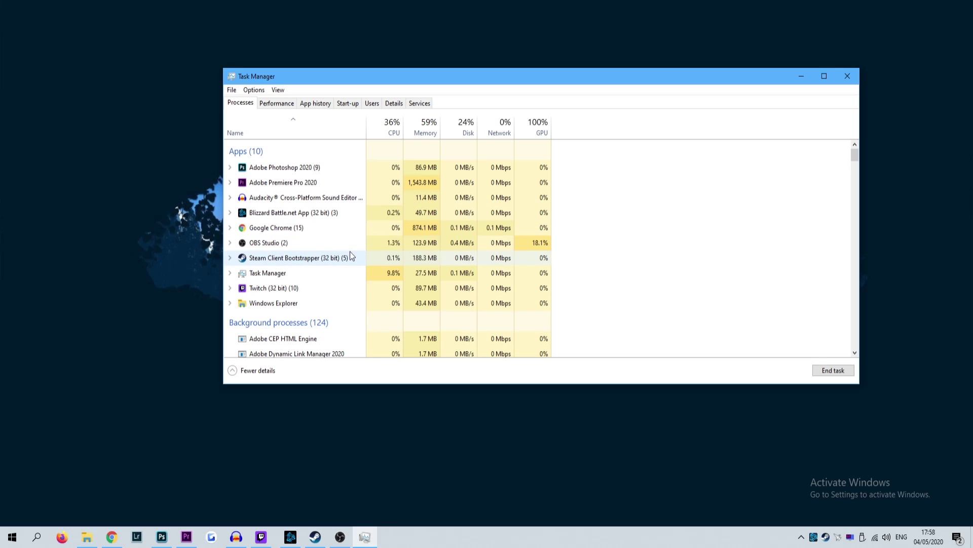
{"action": "left_click", "coordinate": [798, 75]}
- Launch the Run dialog and open the %appdata% folder from it
{"action": "left_click", "coordinate": [3, 534]}
{"action": "type", "text": "ru"}
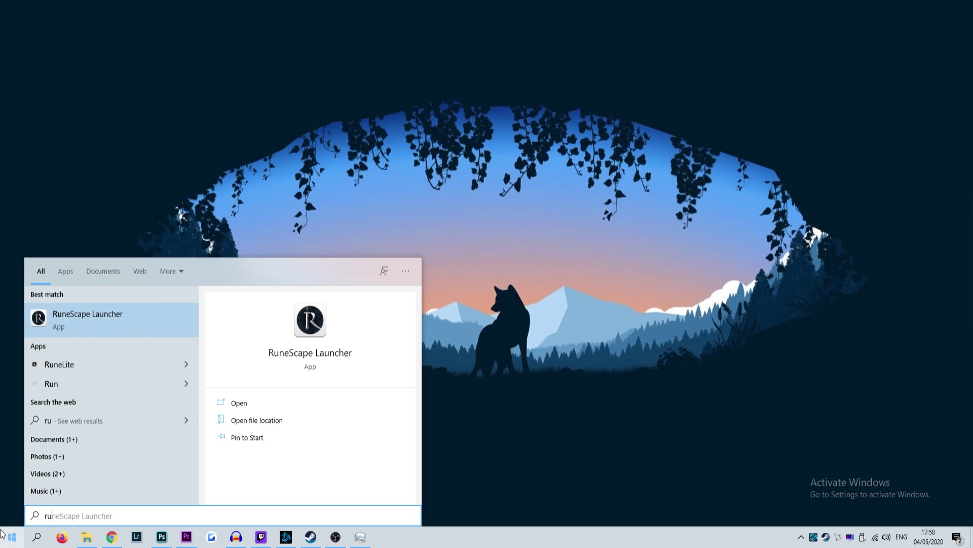
{"action": "type", "text": "n"}
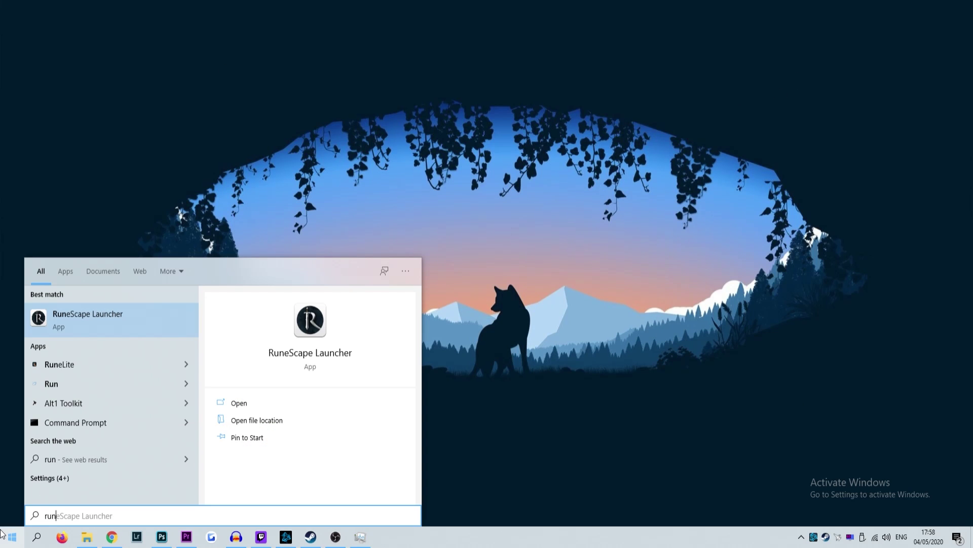
{"action": "left_click", "coordinate": [53, 385]}
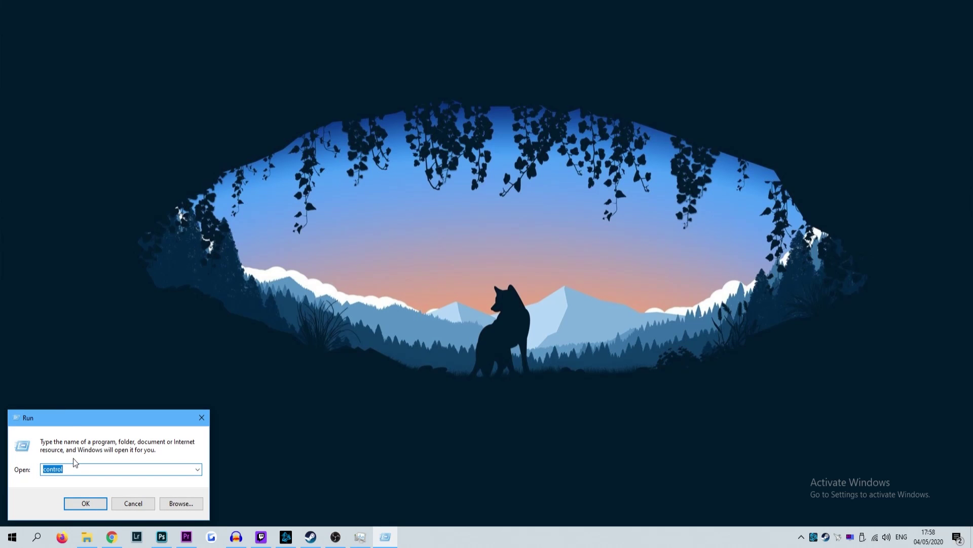
{"action": "type", "text": "%appdata"}
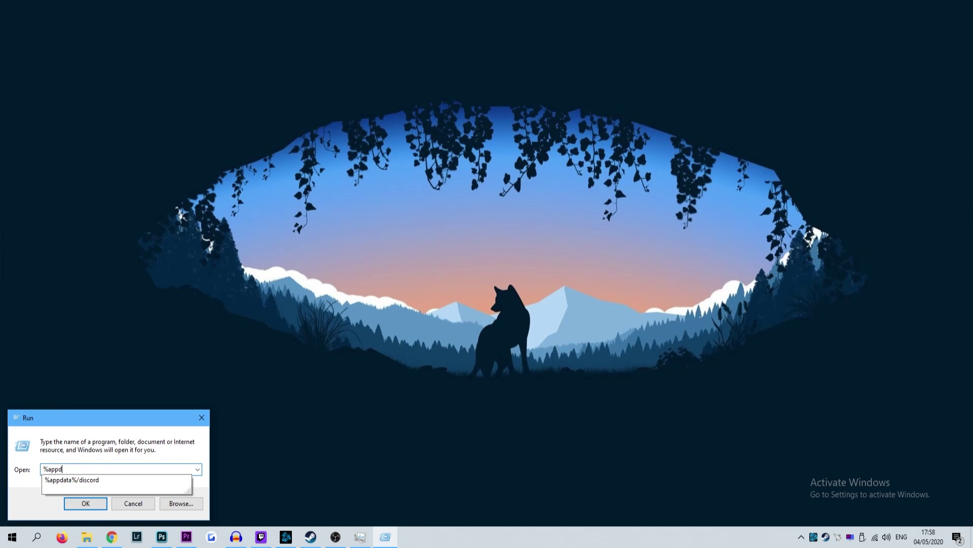
{"action": "type", "text": "%"}
{"action": "key", "text": "Return"}
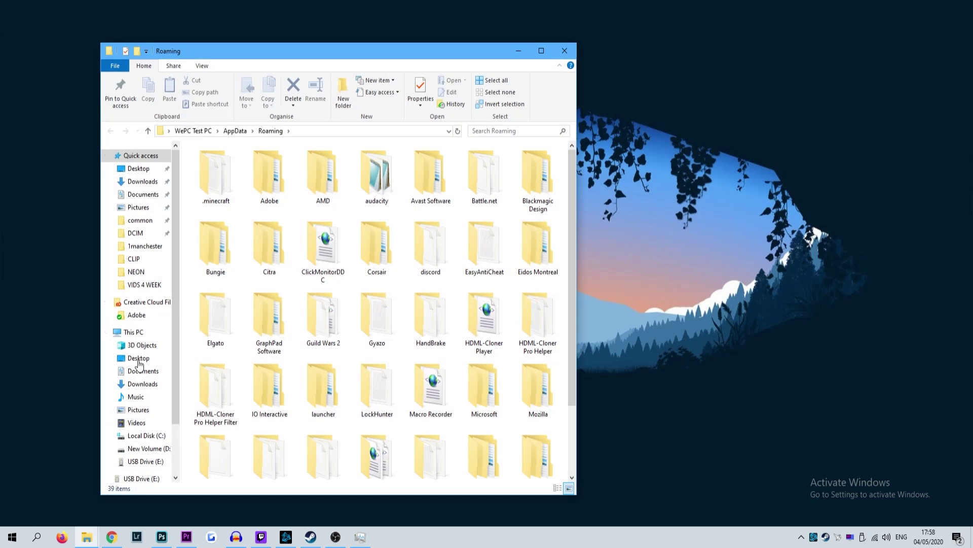
- Delete the discord folder from AppData\Roaming
{"action": "left_click", "coordinate": [431, 257]}
{"action": "right_click", "coordinate": [432, 257]}
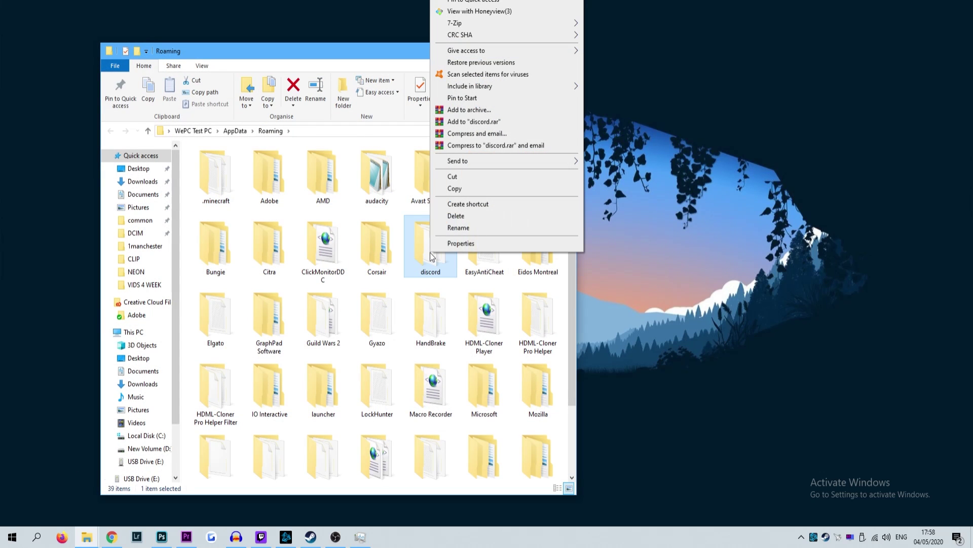
{"action": "left_click", "coordinate": [446, 218]}
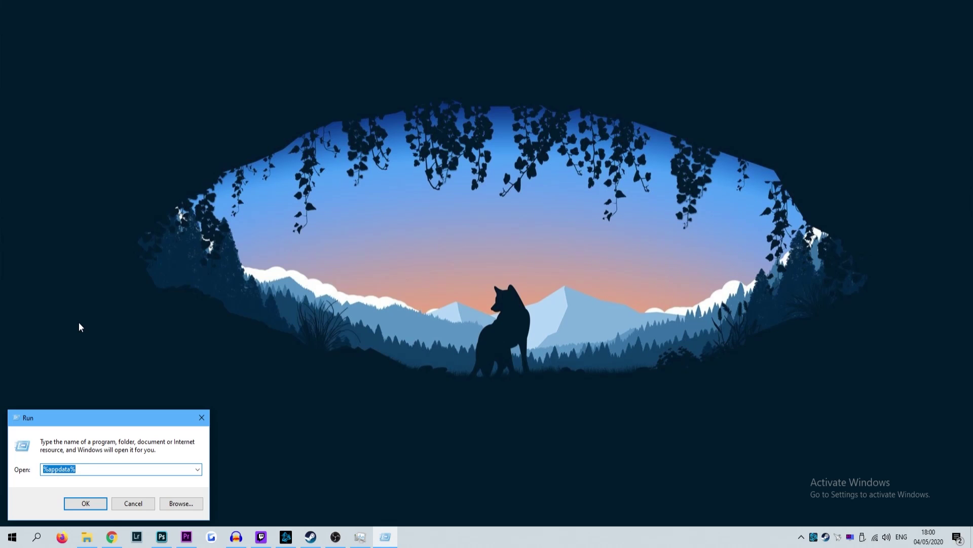
- Open the %localappdata% folder from the Run dialog
{"action": "type", "text": "%localappda"}
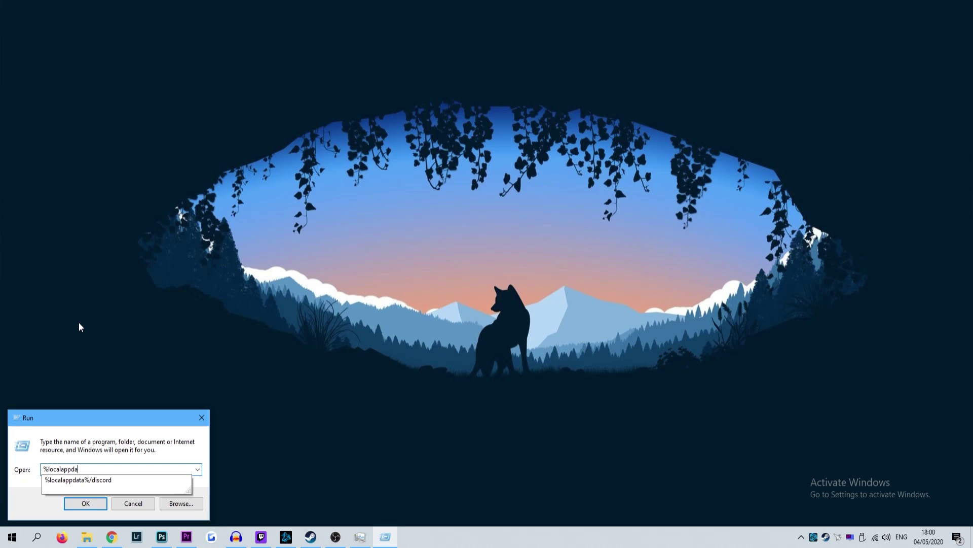
{"action": "type", "text": "ta%"}
{"action": "key", "text": "Return"}
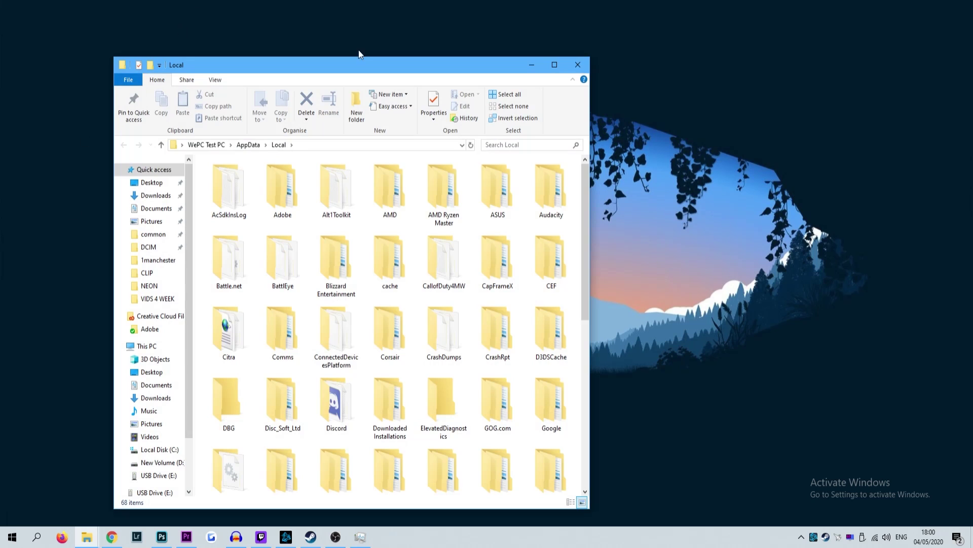
- Delete the Discord folder from AppData\Local and close the folder window
{"action": "right_click", "coordinate": [342, 390]}
{"action": "left_click", "coordinate": [368, 353]}
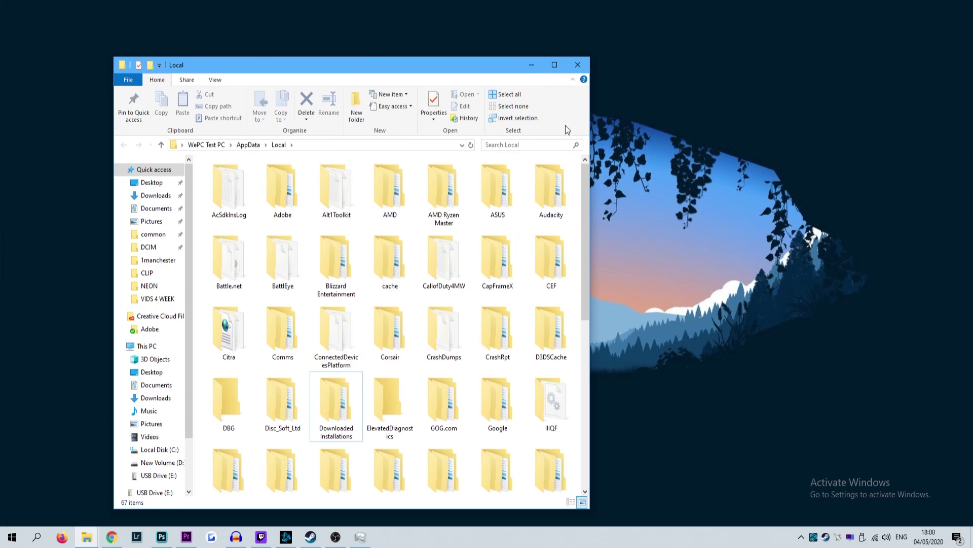
{"action": "left_click", "coordinate": [577, 64]}
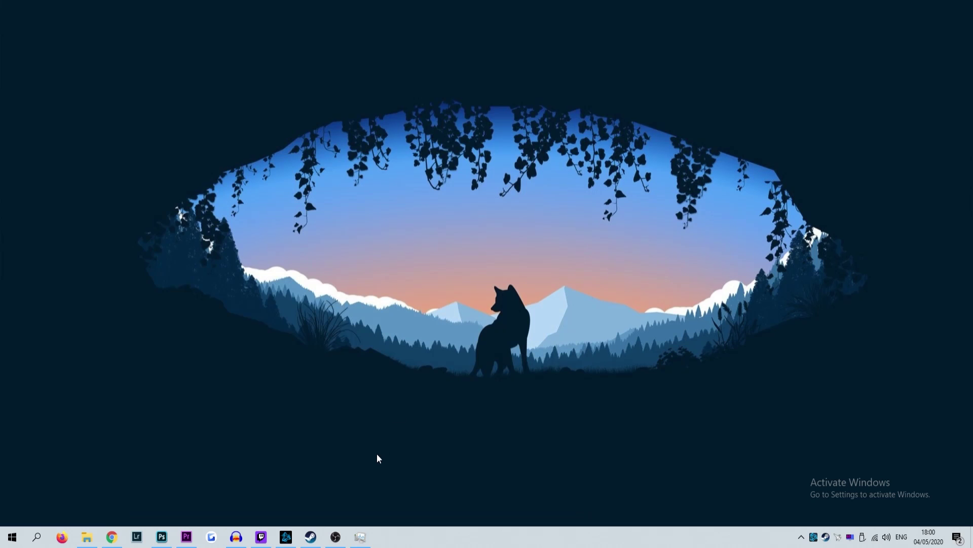
{"action": "left_click", "coordinate": [335, 536]}
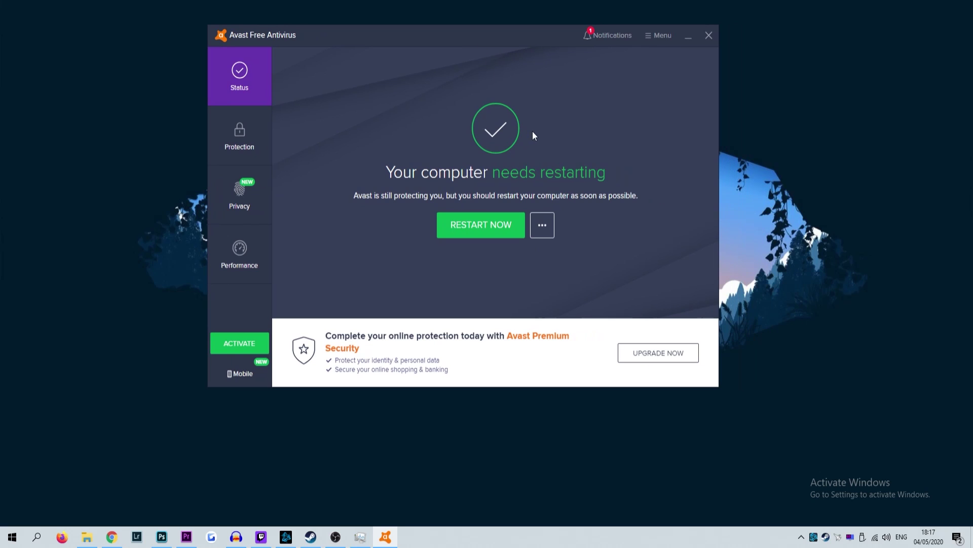
- Open the Protection section in Avast Free Antivirus
{"action": "left_click", "coordinate": [245, 152]}
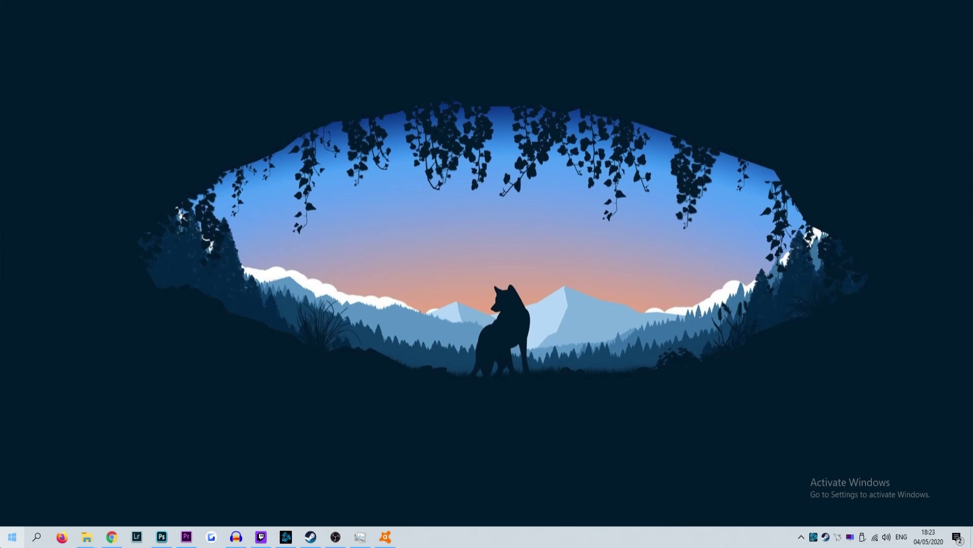
- Open Control Panel and bring up its list of programs to uninstall
{"action": "left_click", "coordinate": [12, 536]}
{"action": "type", "text": "control"}
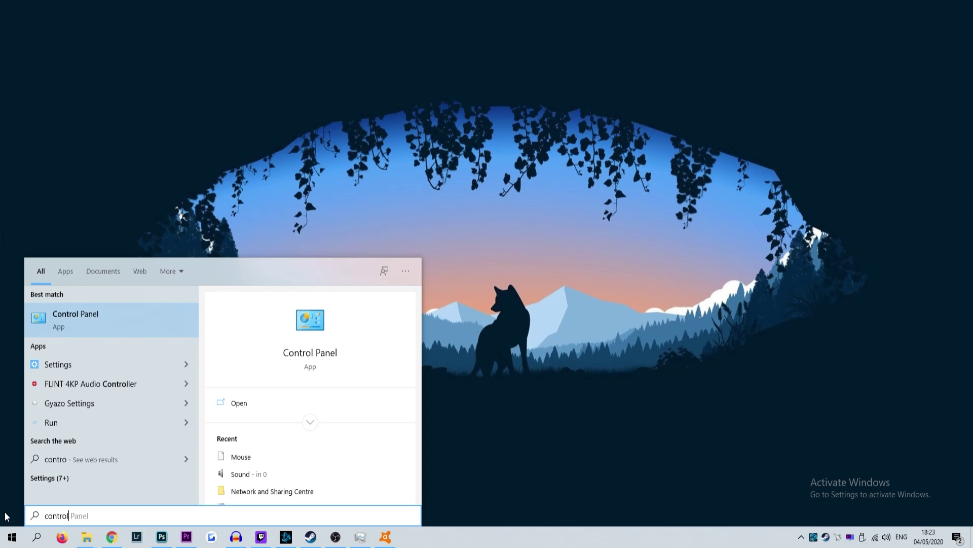
{"action": "key", "text": "Return"}
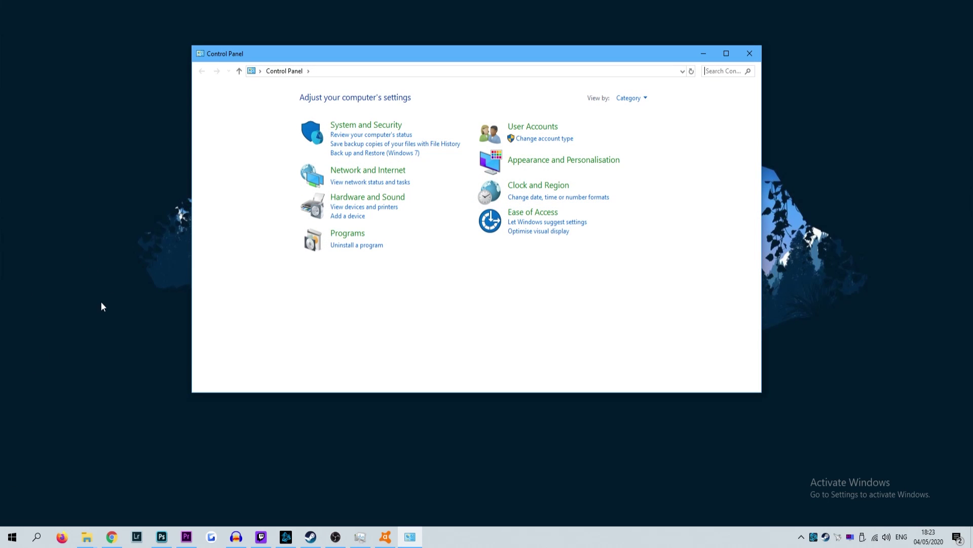
{"action": "left_click", "coordinate": [350, 246]}
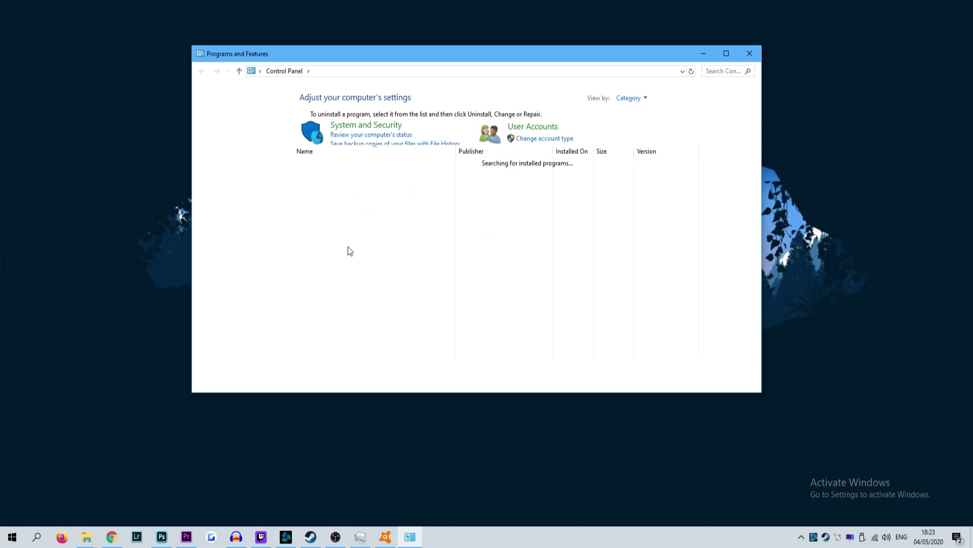
- Find Discord in the list of installed programs and uninstall it
{"action": "scroll", "coordinate": [348, 250], "scroll_direction": "down", "scroll_amount": 8}
{"action": "scroll", "coordinate": [339, 287], "scroll_direction": "down", "scroll_amount": 3}
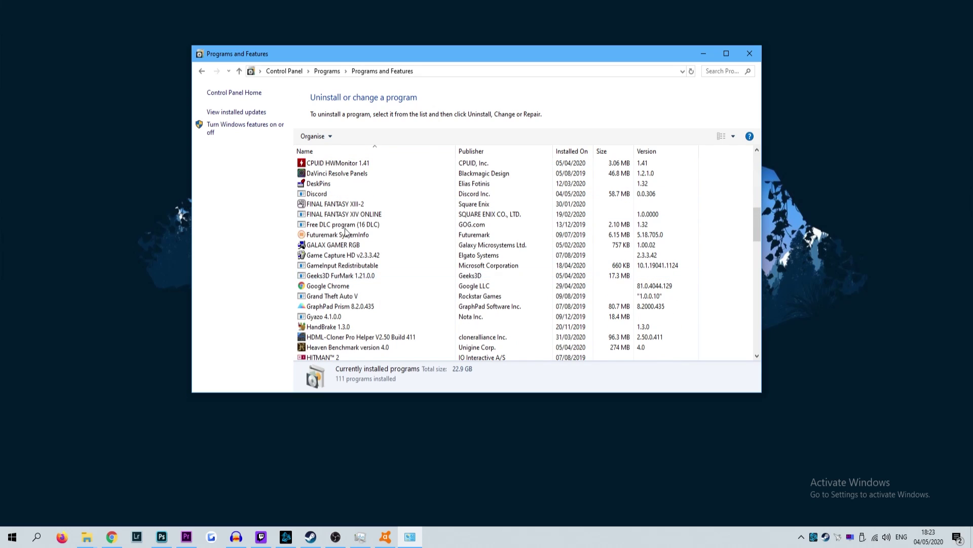
{"action": "scroll", "coordinate": [345, 220], "scroll_direction": "up", "scroll_amount": 1}
{"action": "left_click", "coordinate": [332, 227]}
{"action": "double_click", "coordinate": [332, 228]}
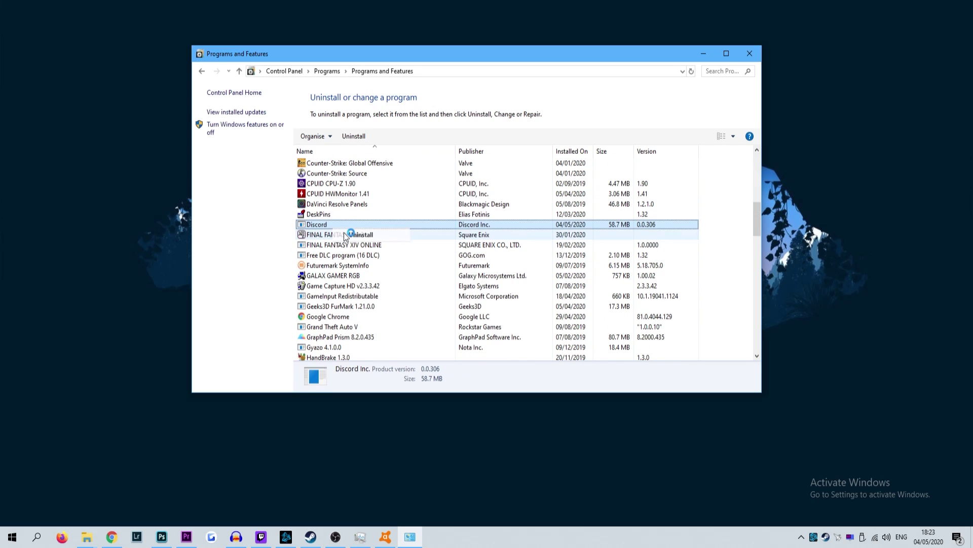
- Search Windows for %appdata%, open that folder and maximise its window
{"action": "key", "text": "super"}
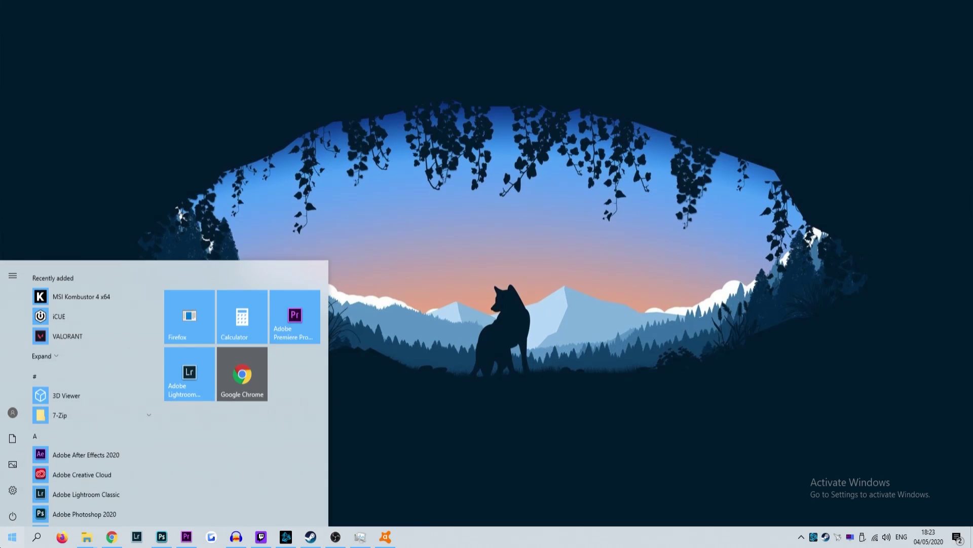
{"action": "type", "text": "%appdata%"}
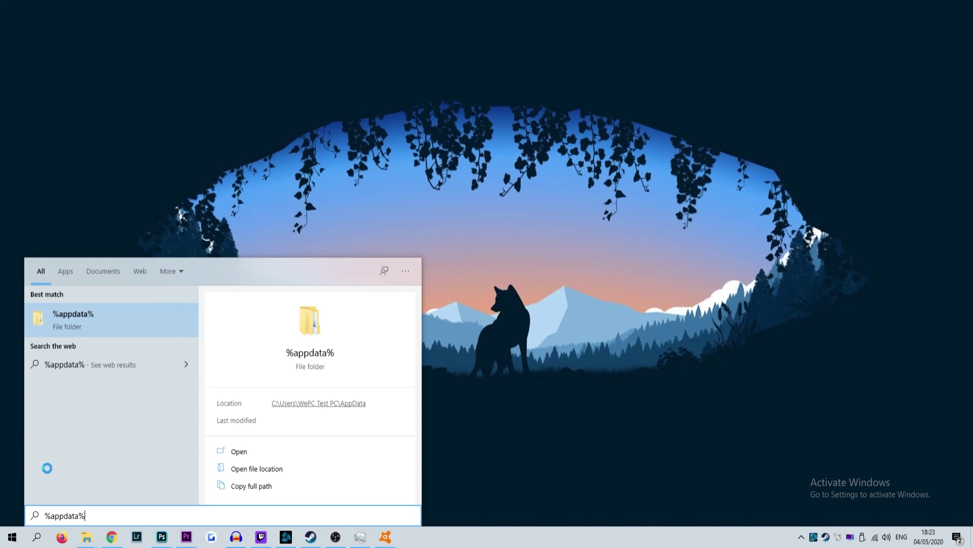
{"action": "key", "text": "Return"}
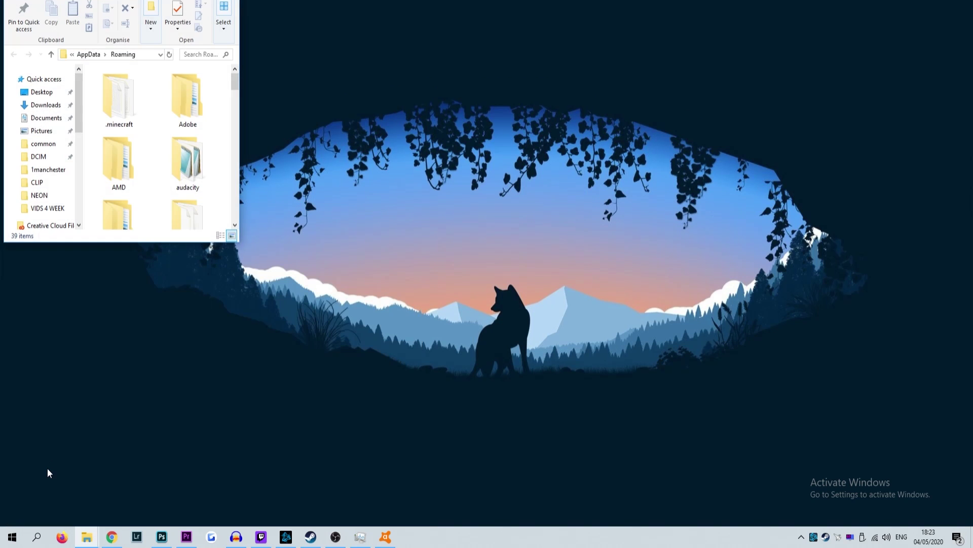
{"action": "key", "text": "super+Up"}
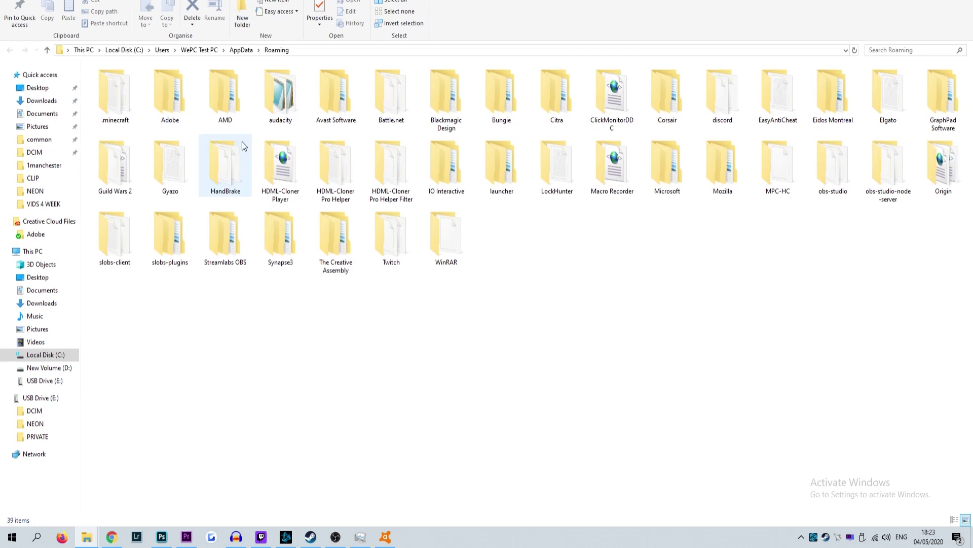
- Delete the discord folder from the Roaming folder and close the window
{"action": "left_click", "coordinate": [723, 110]}
{"action": "key", "text": "Delete"}
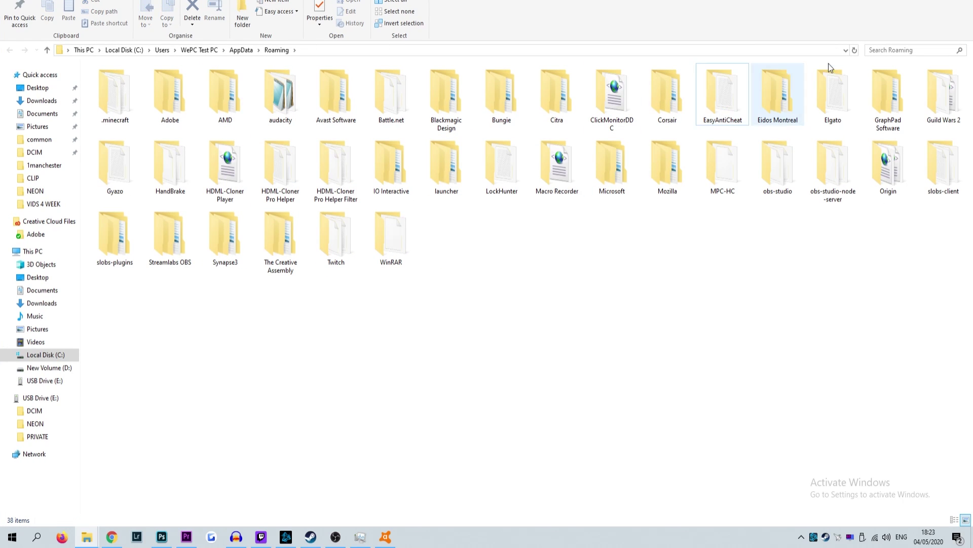
{"action": "key", "text": "alt+F4"}
- Search Windows for %localappdata% and open that folder
{"action": "left_click", "coordinate": [12, 537]}
{"action": "type", "text": "%localapp"}
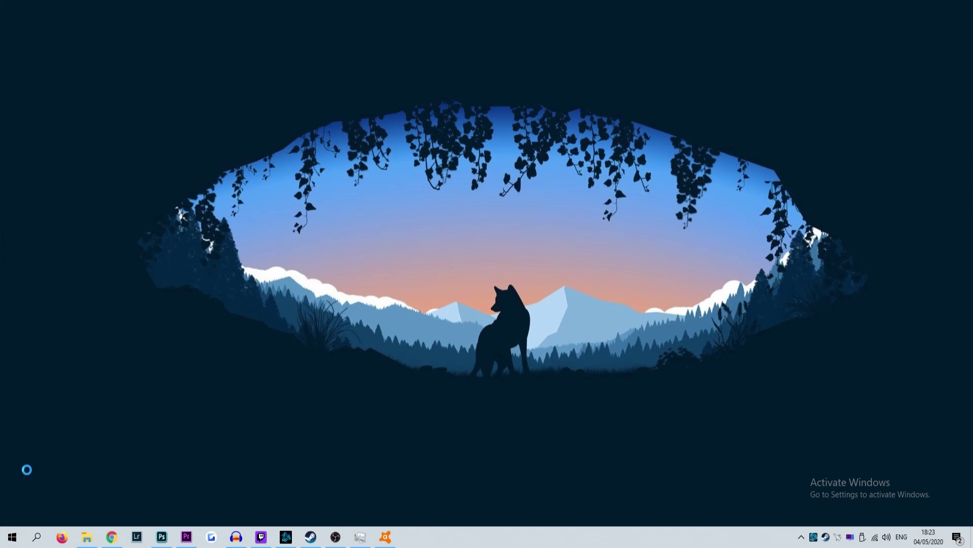
{"action": "type", "text": "data%"}
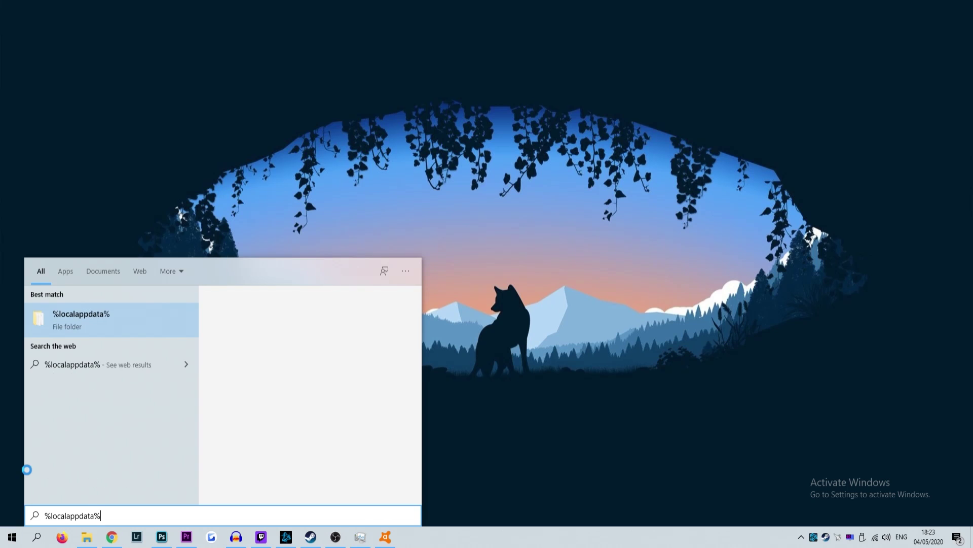
{"action": "key", "text": "Return"}
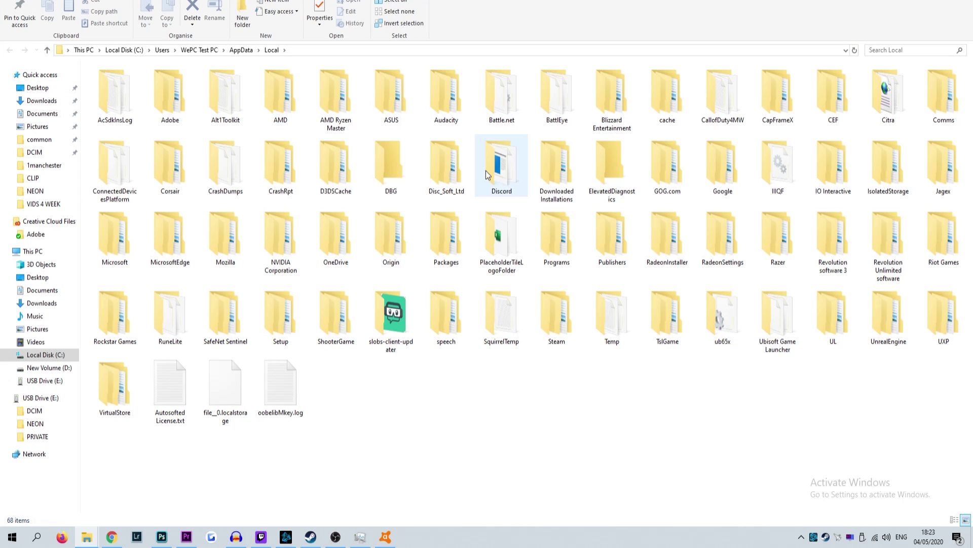
- Delete the Discord folder from the Local folder
{"action": "left_click", "coordinate": [486, 171]}
{"action": "right_click", "coordinate": [486, 169]}
{"action": "left_click", "coordinate": [488, 415]}
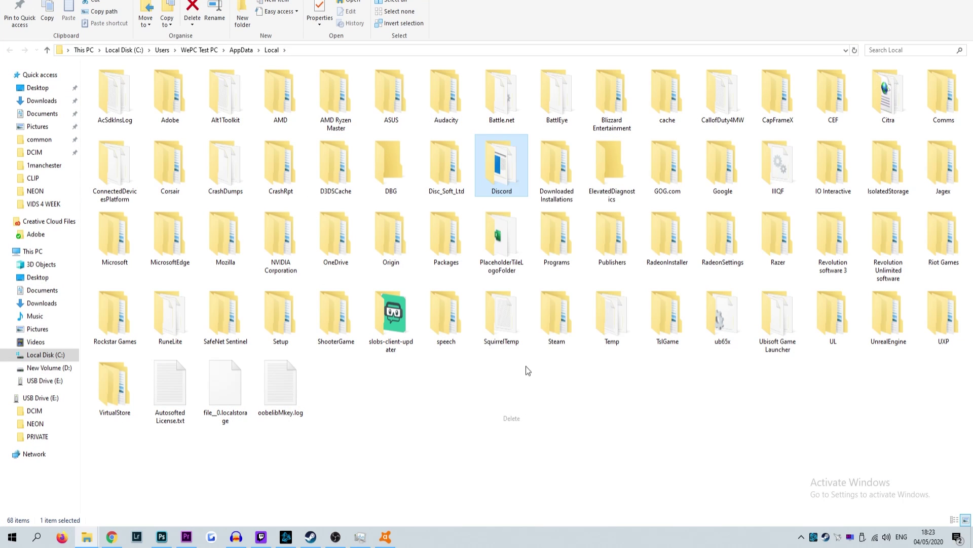